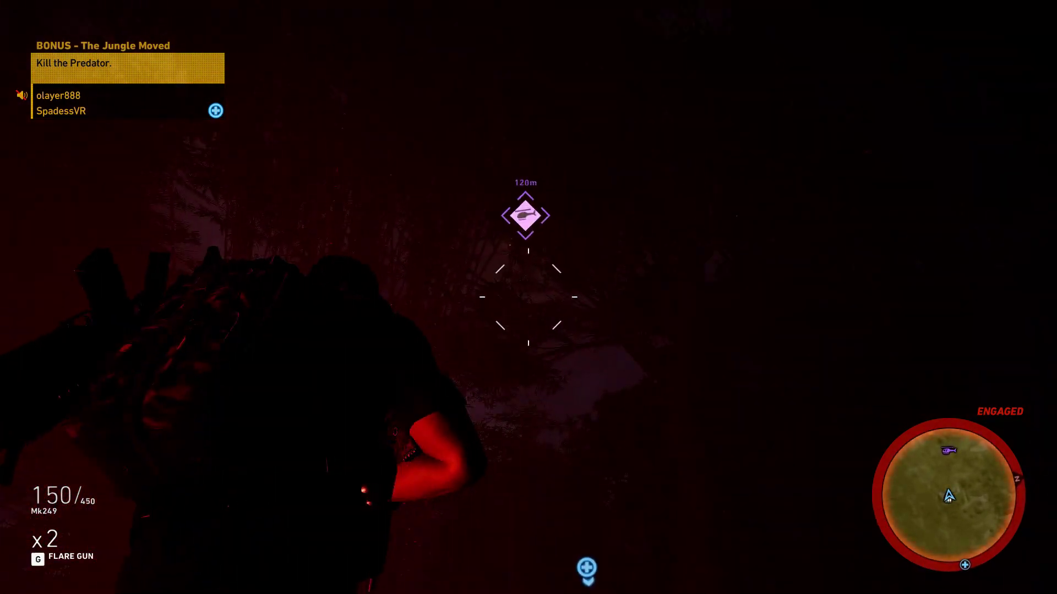
Fire the machine gun into the jungle, then advance toward the flare-lit structure
left_click_drag(528, 297, 528, 298)
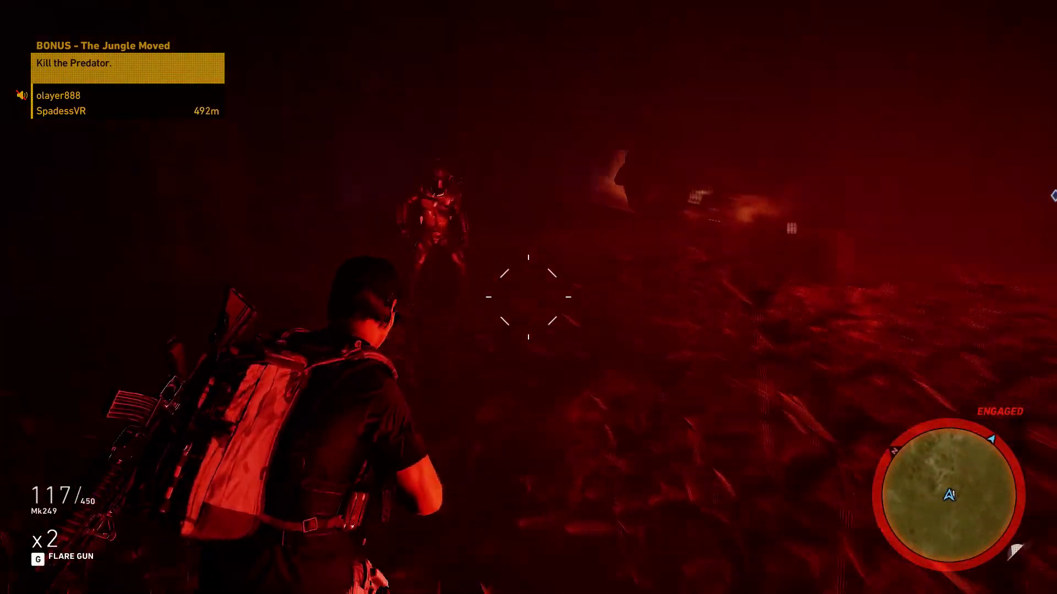
left_click_drag(528, 297, 529, 297)
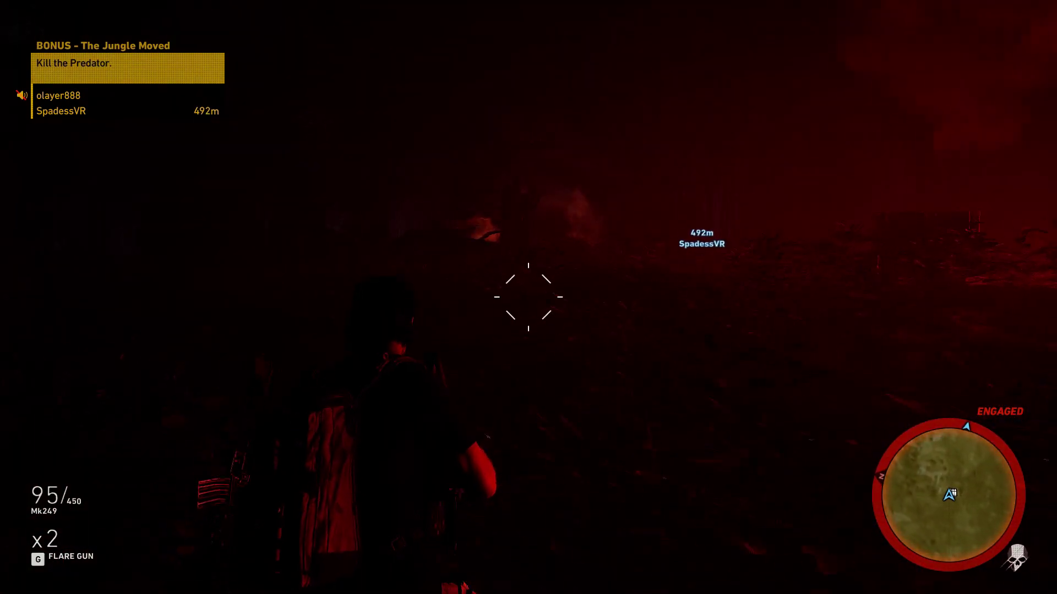
key("w")
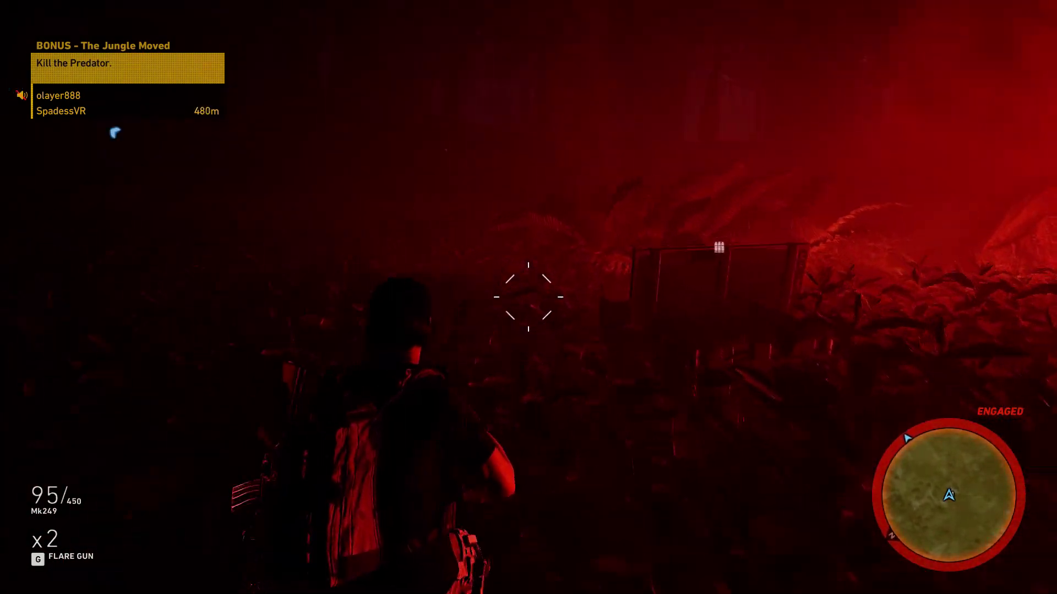
key("w")
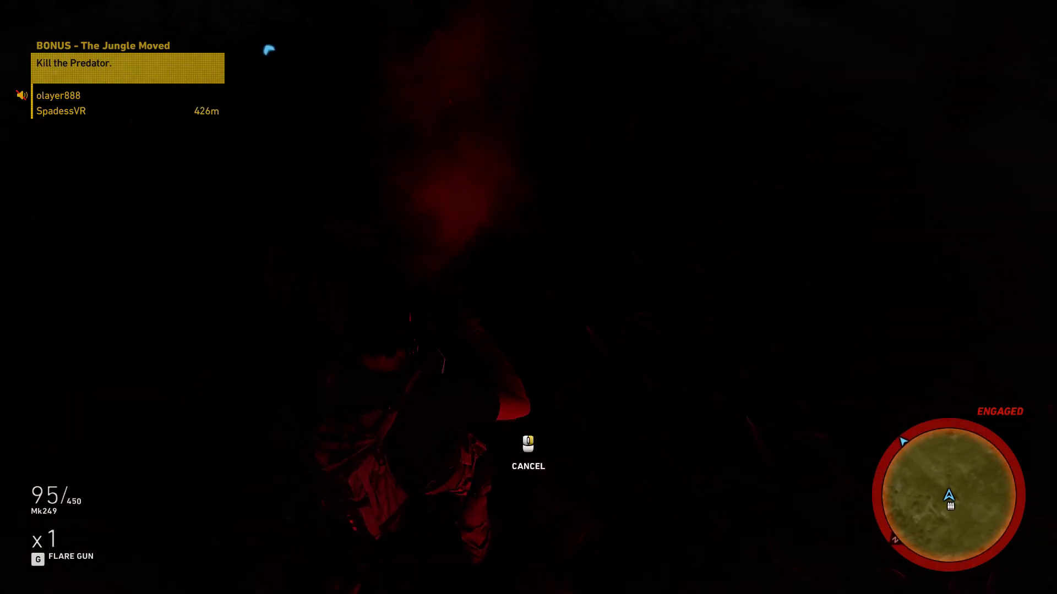
key("w")
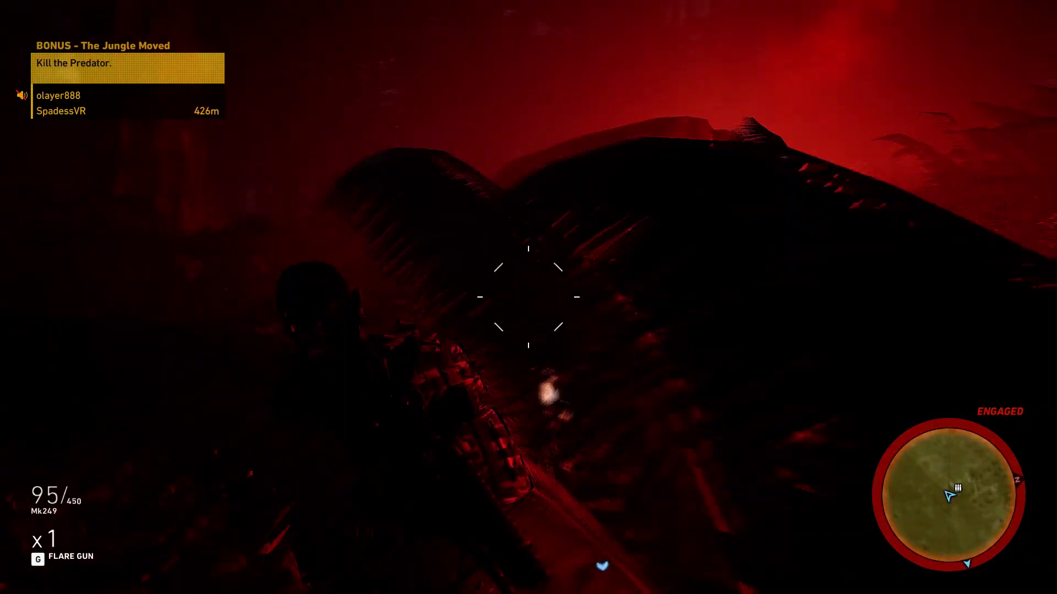
key("w")
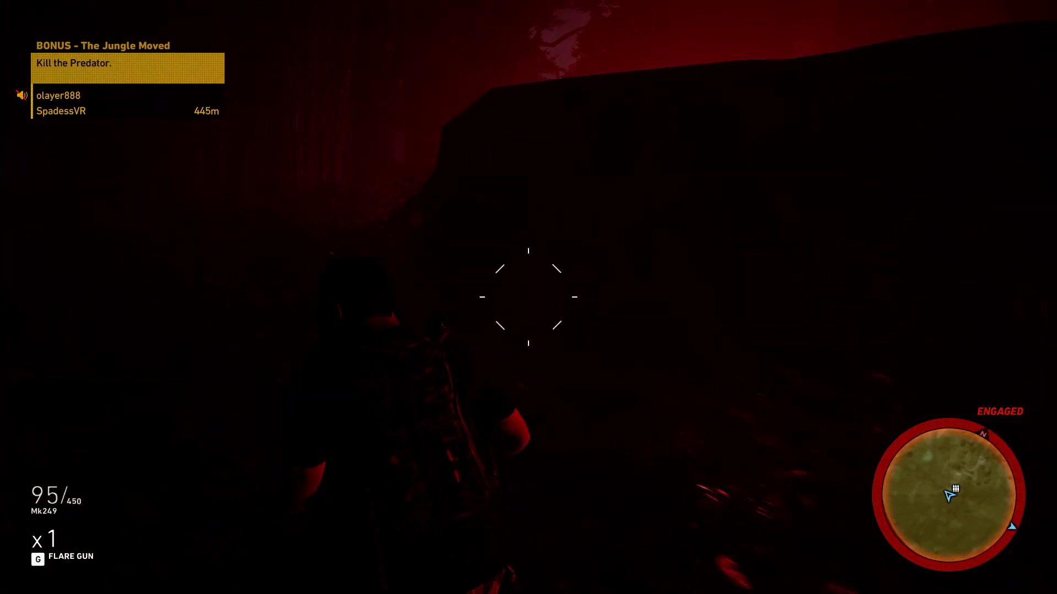
Reload the machine gun and push past the red flare through the ferns toward the teammate
key("r")
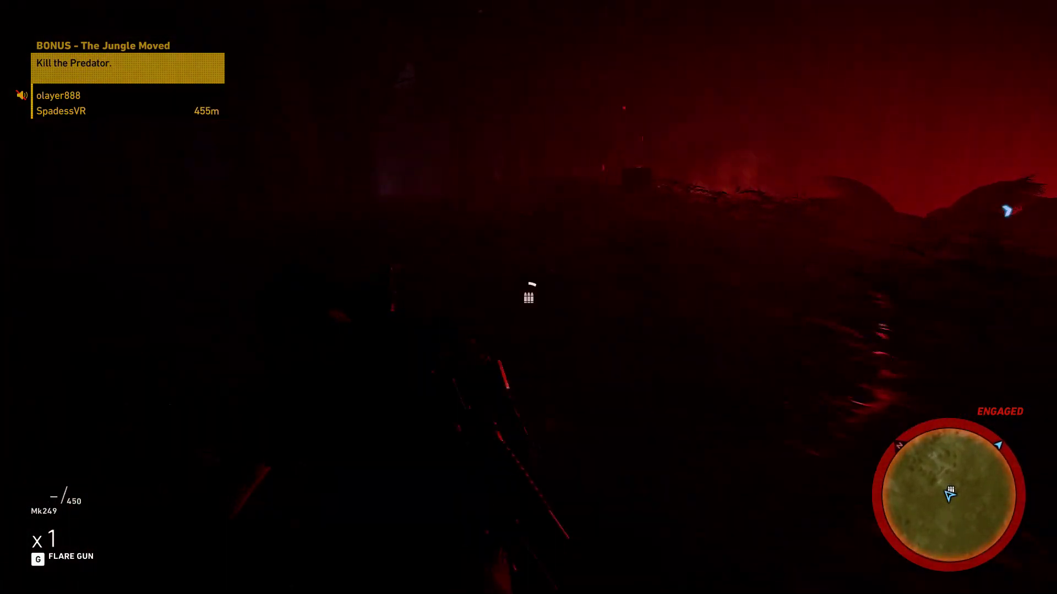
key("w")
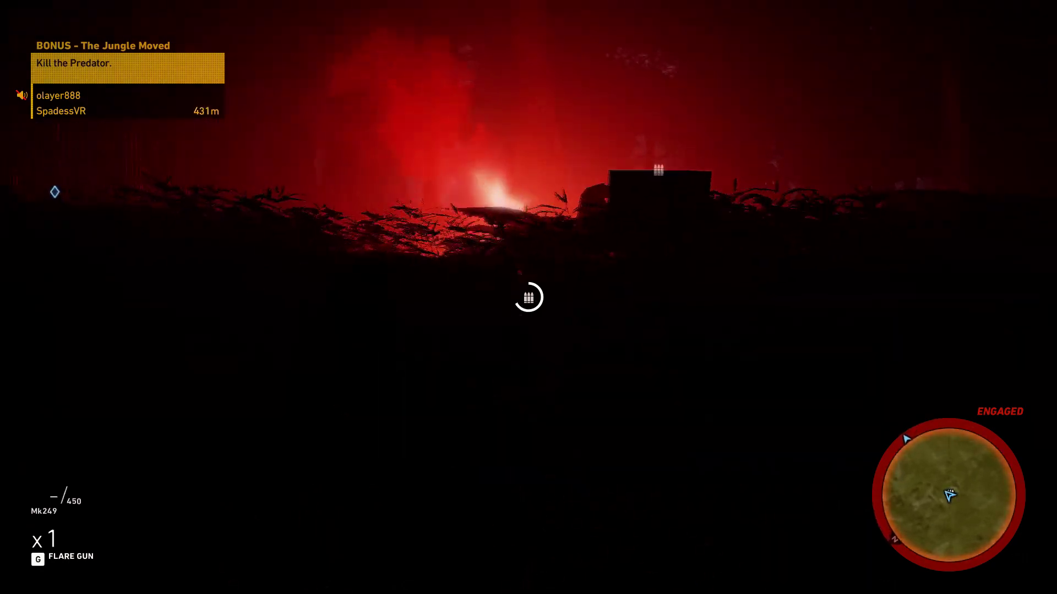
key("w")
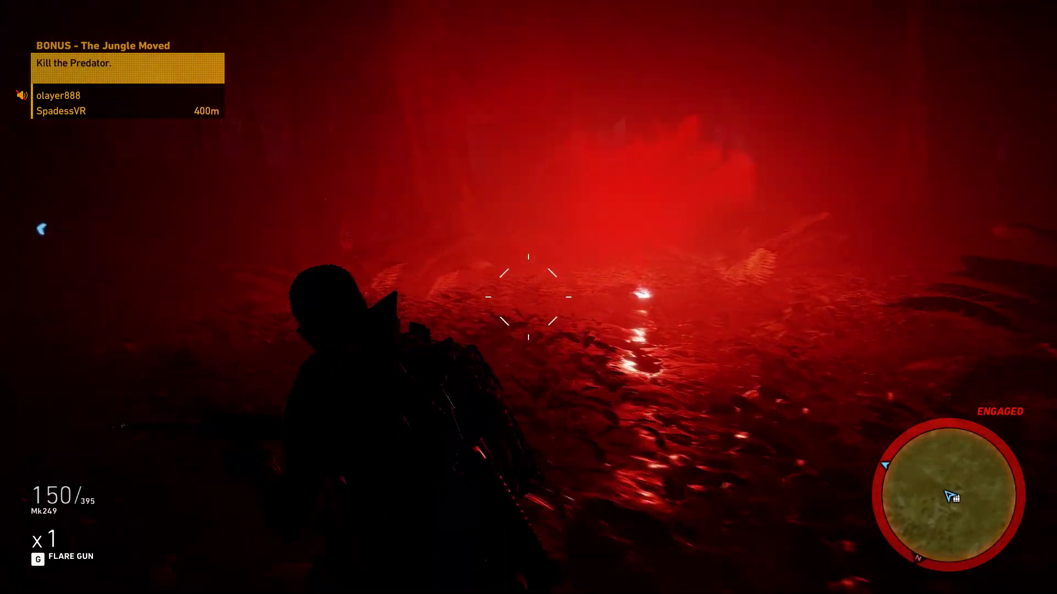
key("w")
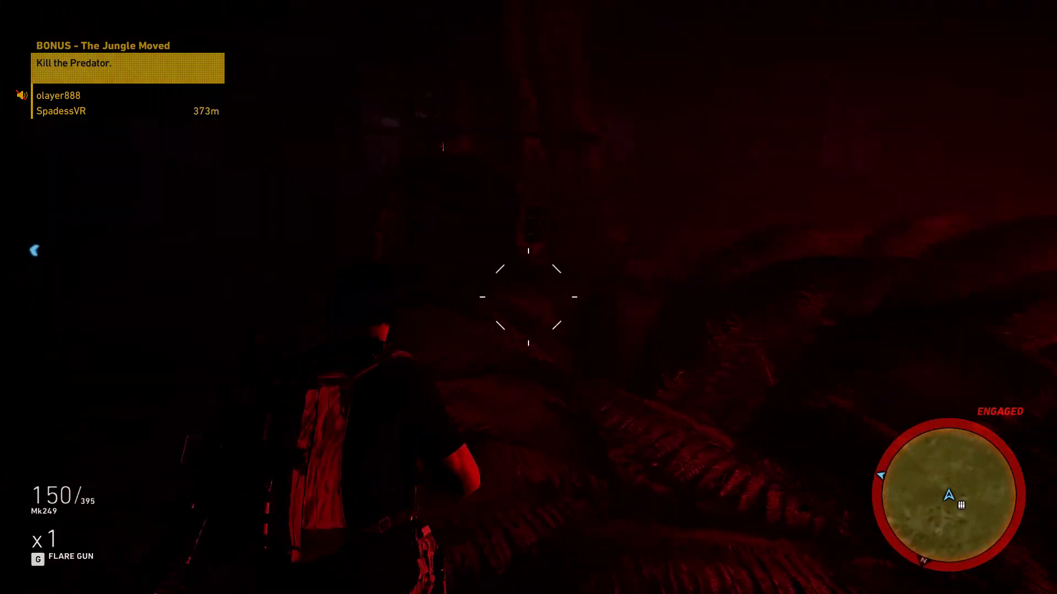
key("w")
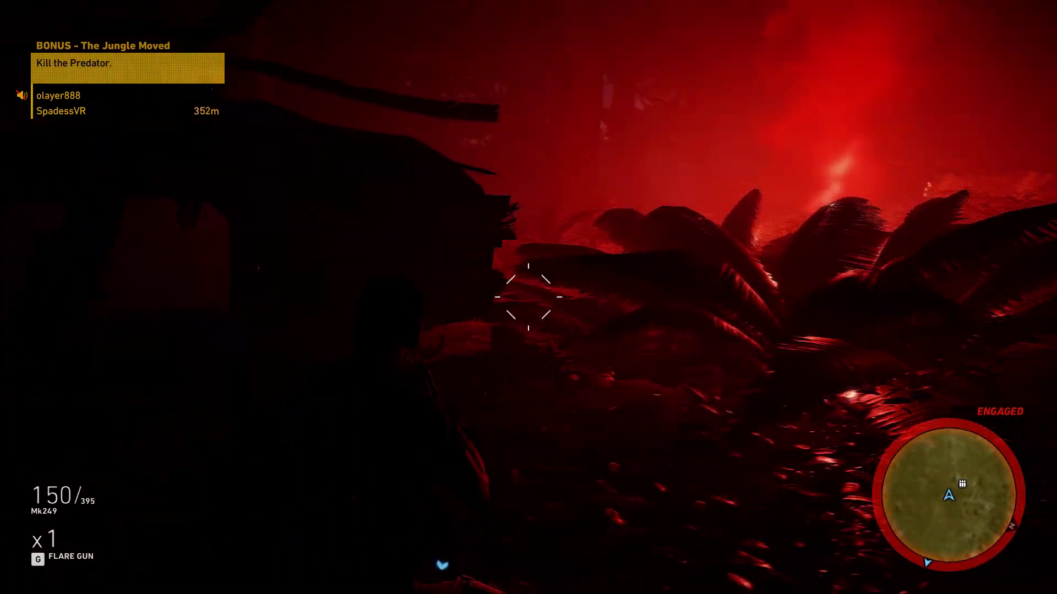
key("w")
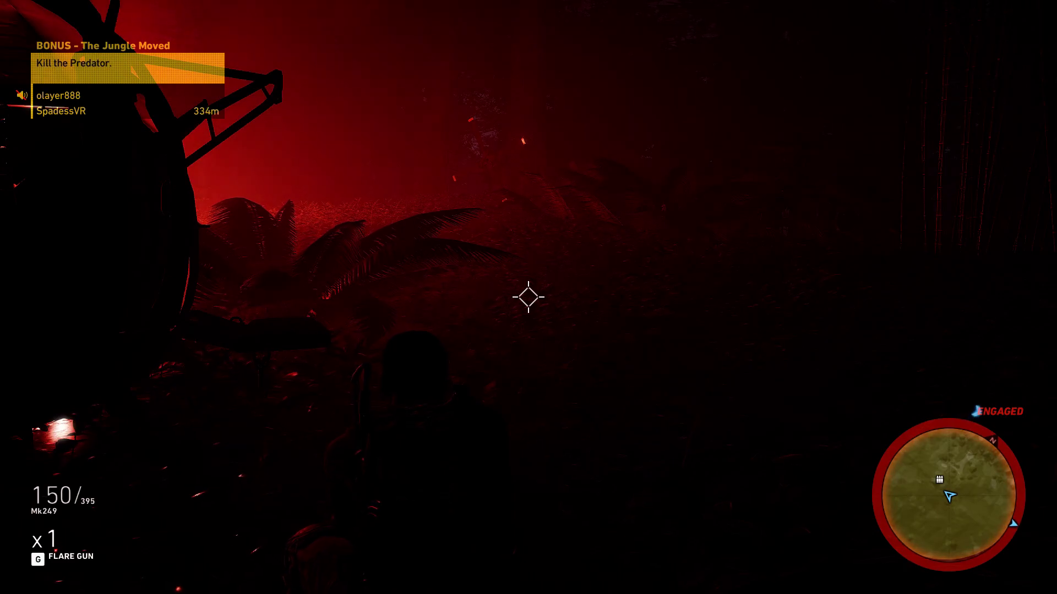
key("w")
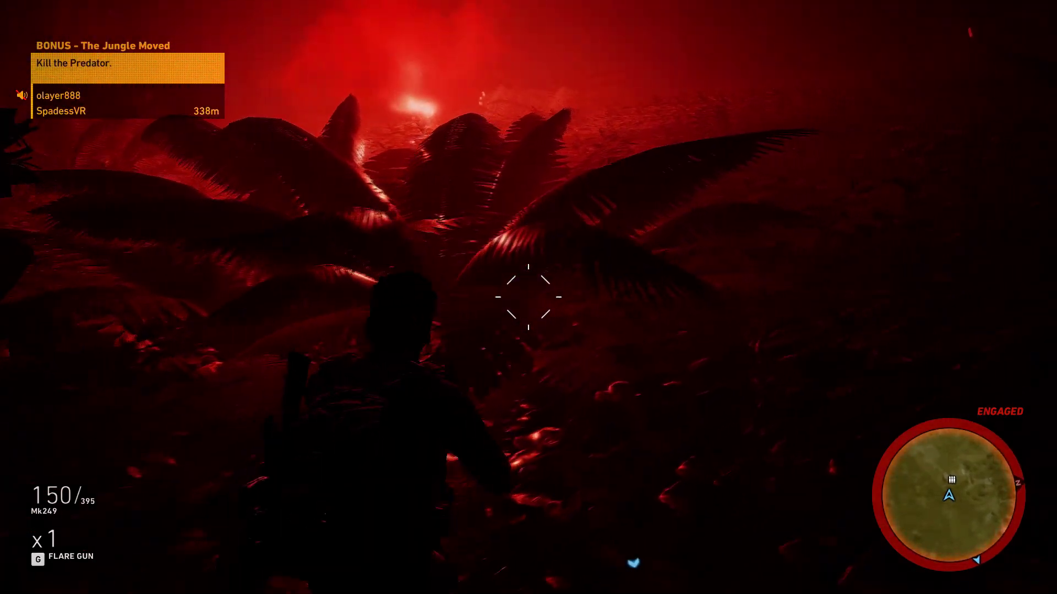
Run through the flare smoke and dark trees toward SpadessVR's position
key("w")
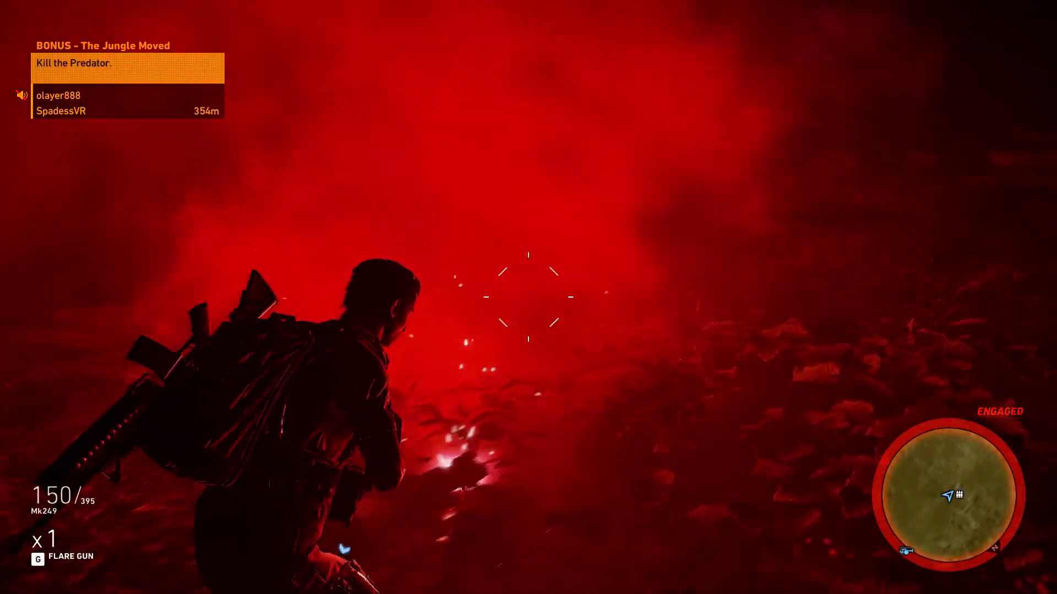
key("w")
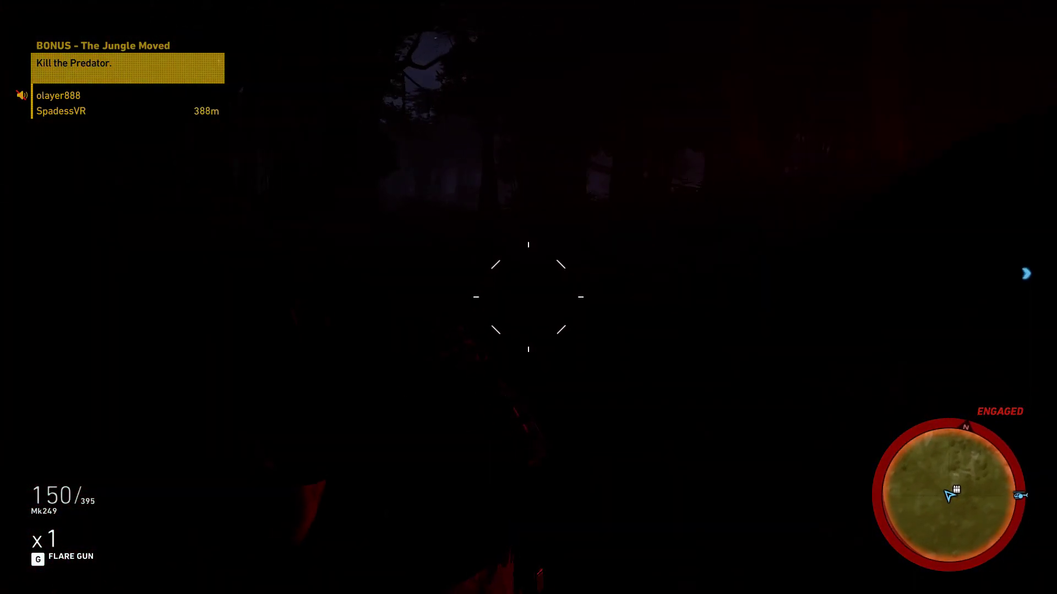
key("w")
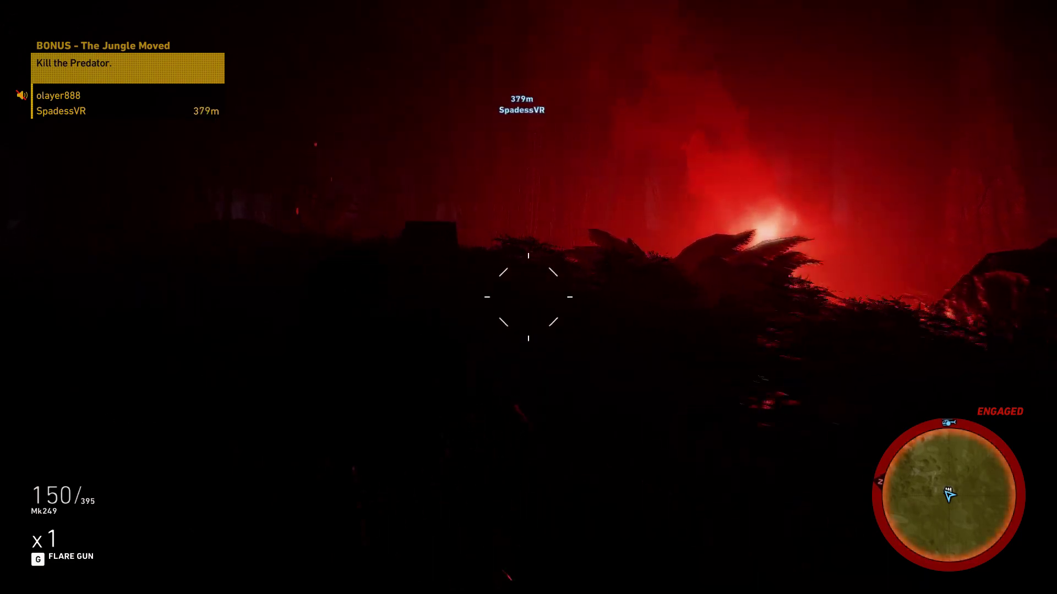
key("w")
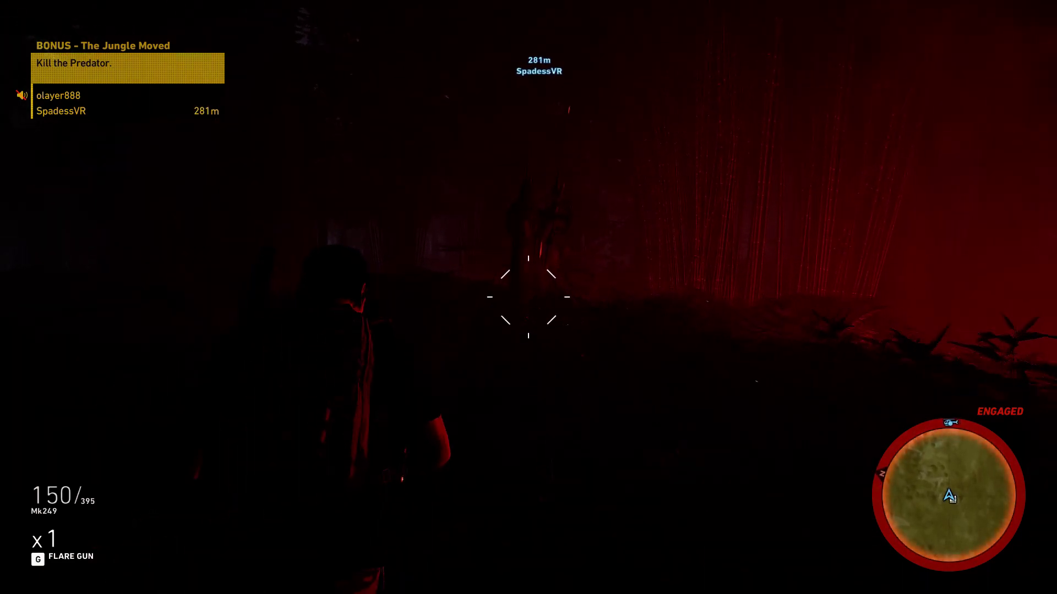
key("w")
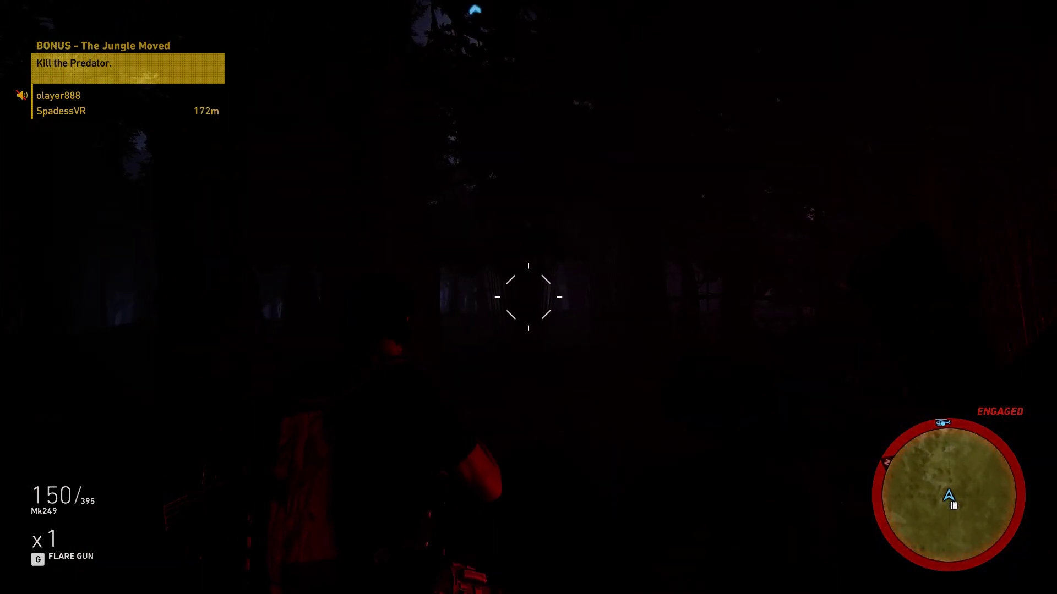
key("w")
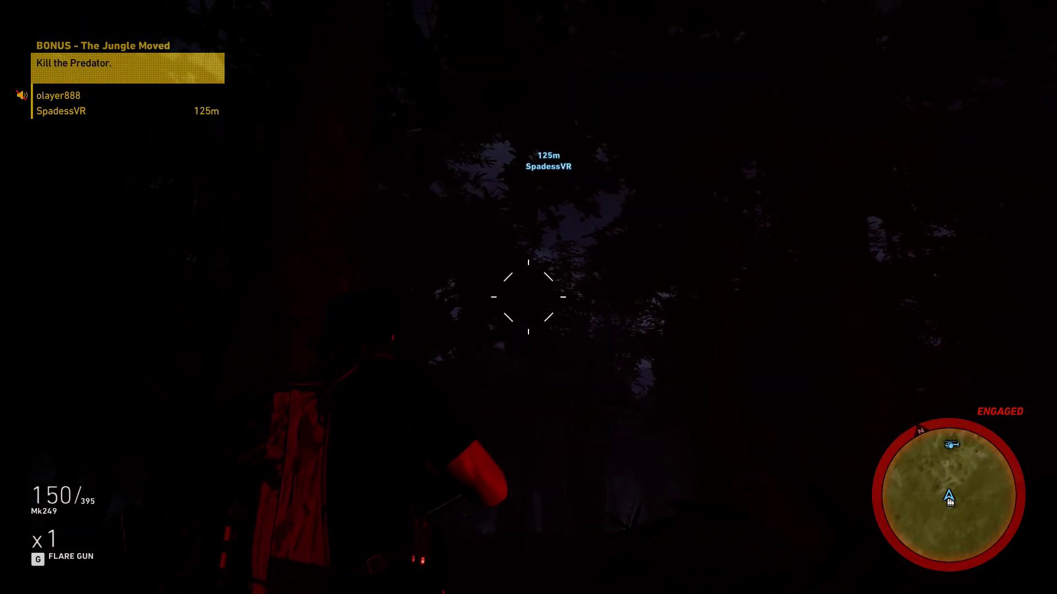
key("w")
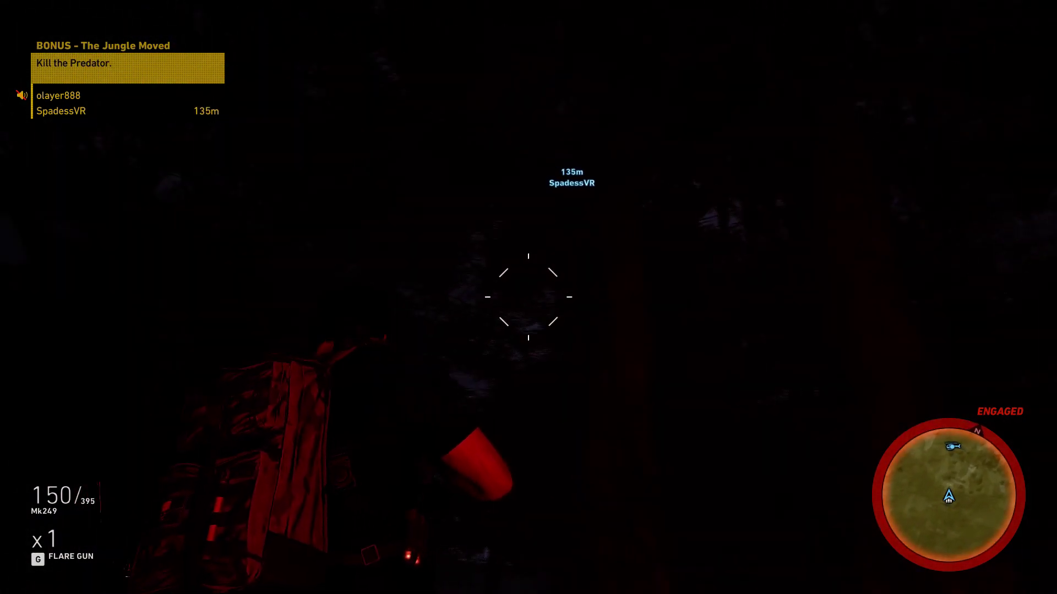
Back up briefly among the trees, then close in on SpadessVR past the red flare smoke
key("s")
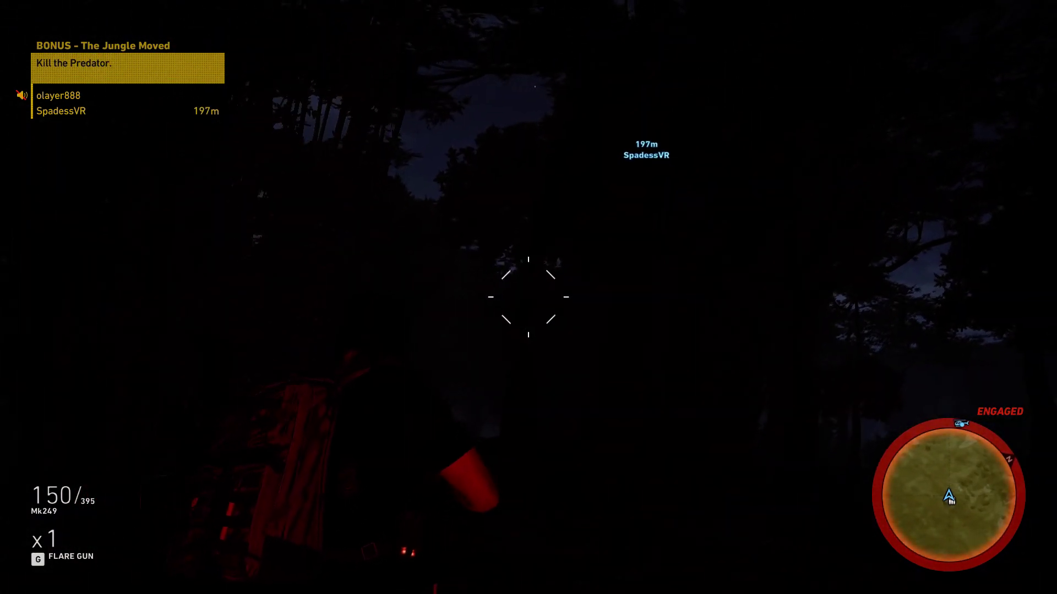
key("s")
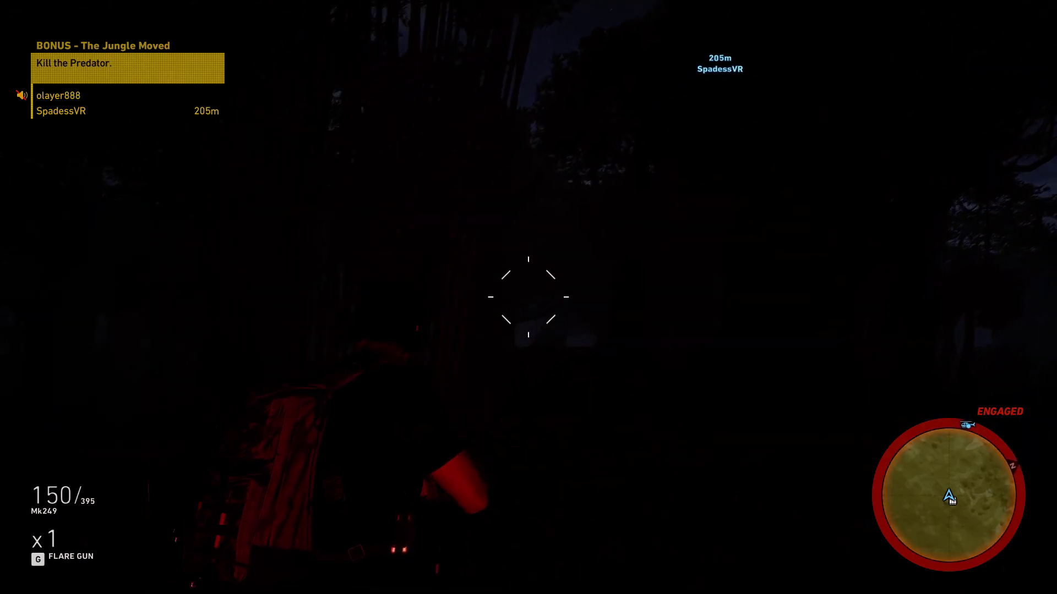
key("w")
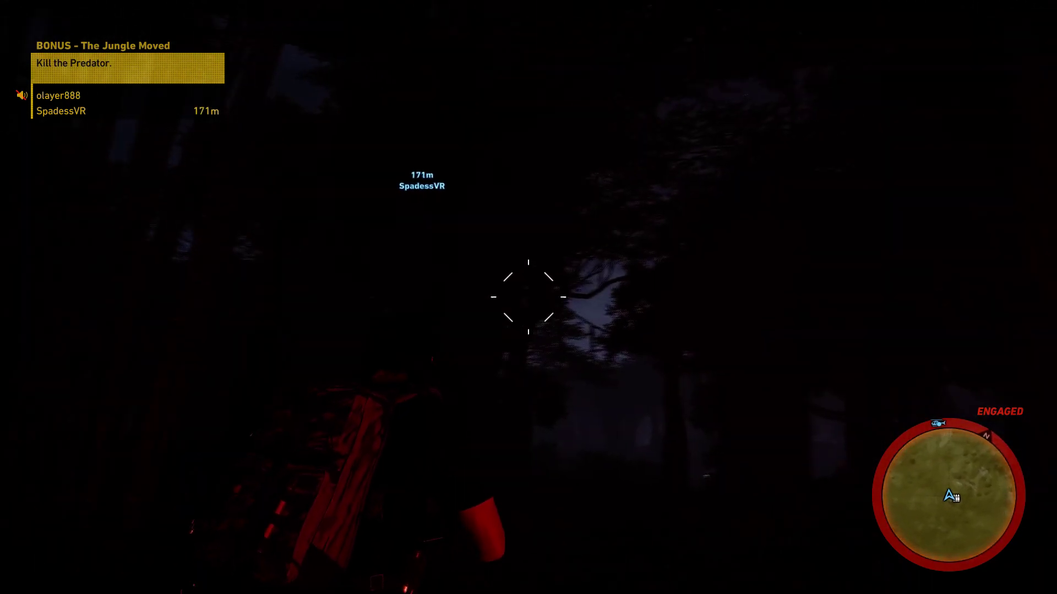
key("w")
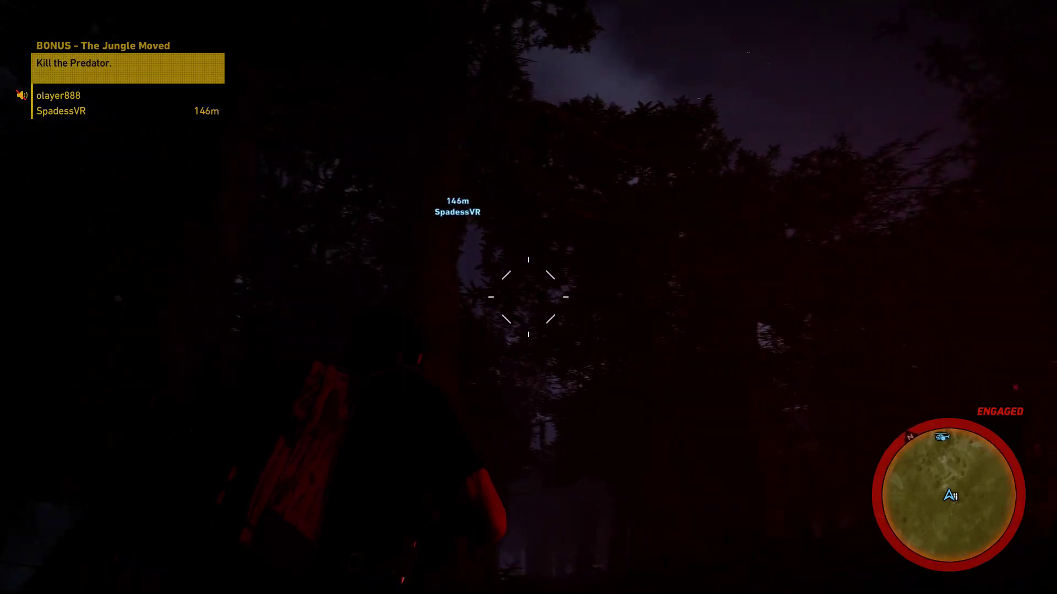
key("s")
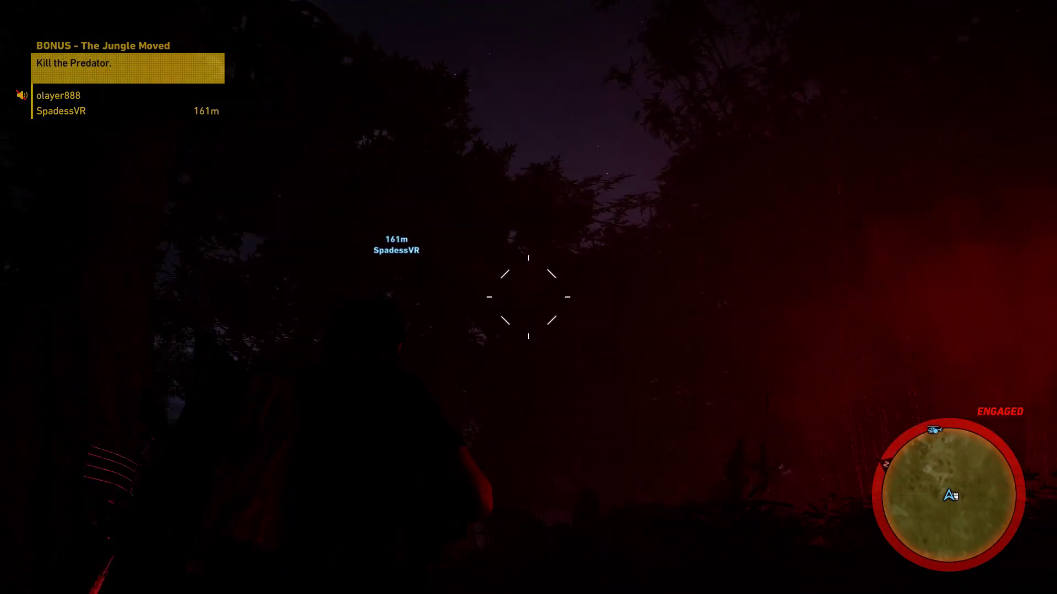
key("s")
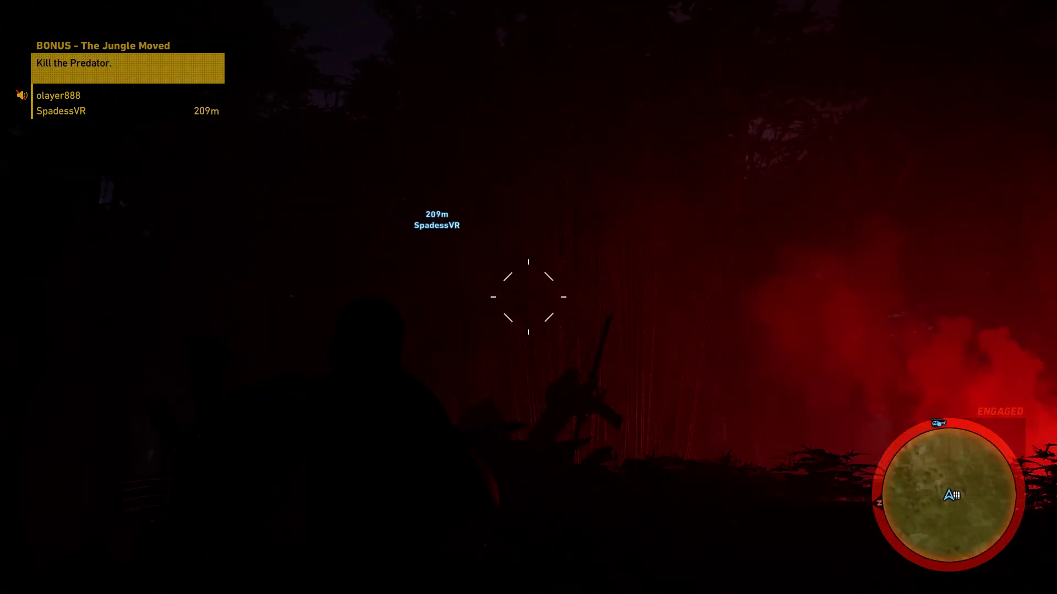
key("w")
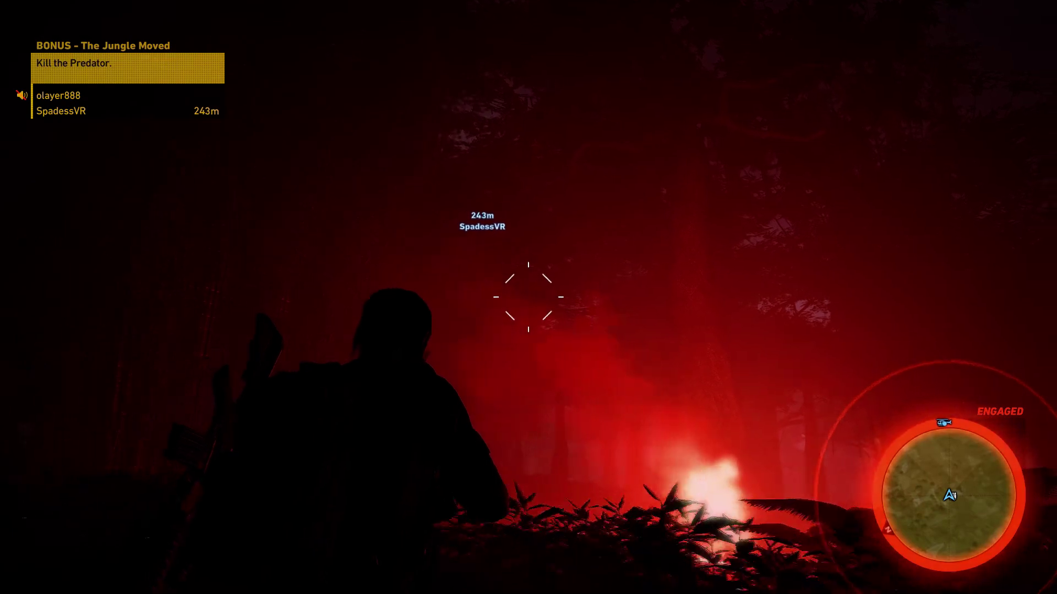
key("w")
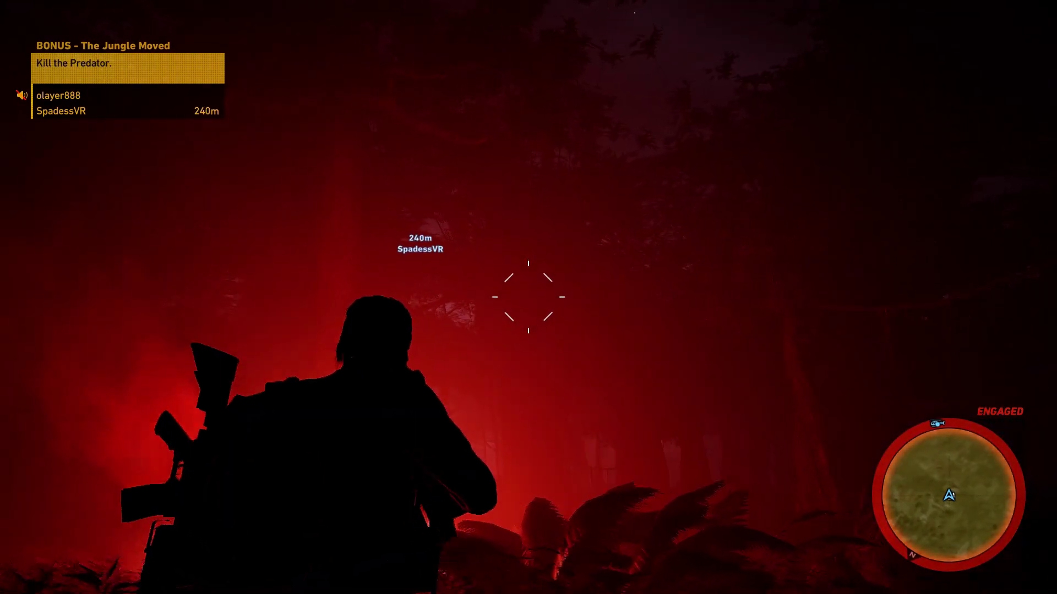
key("w")
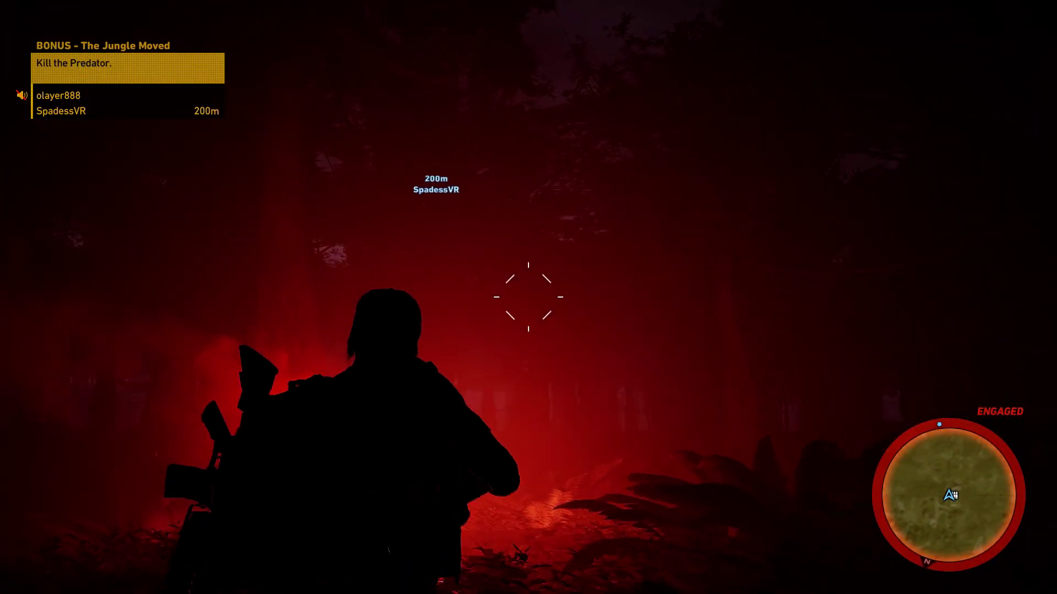
key("w")
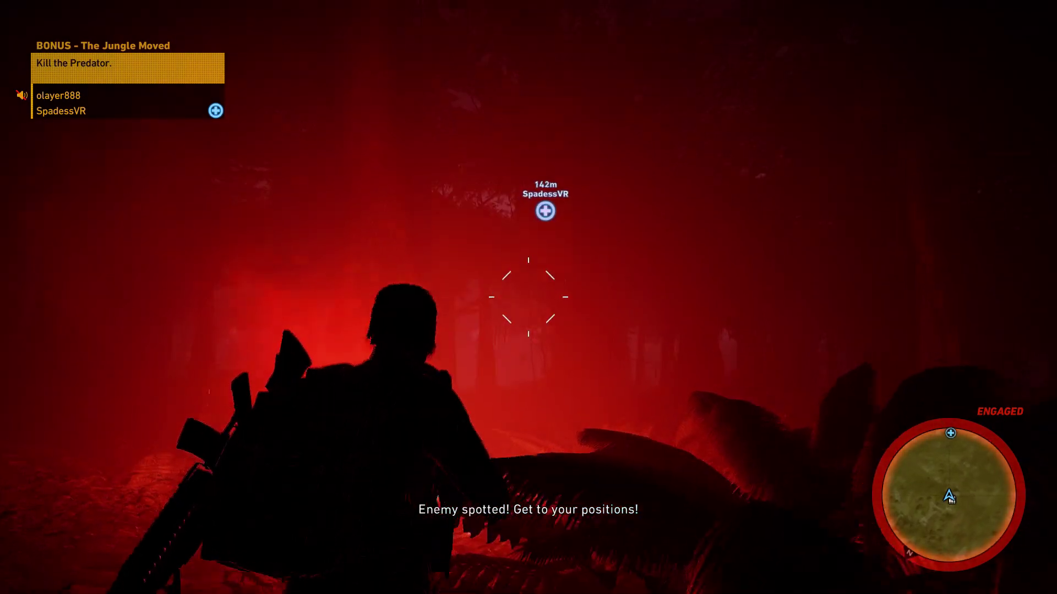
key("w")
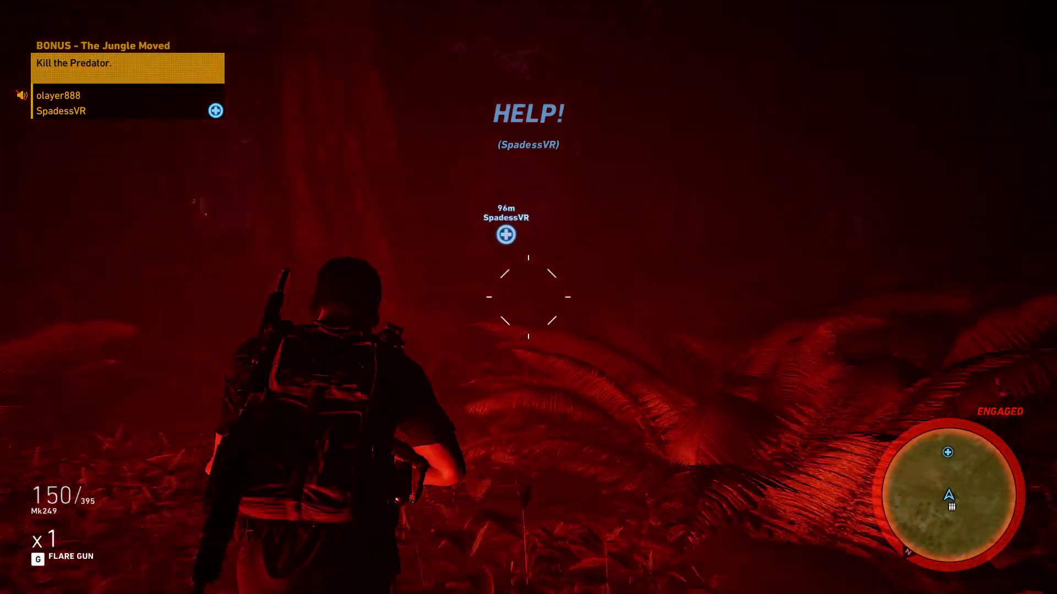
key("w")
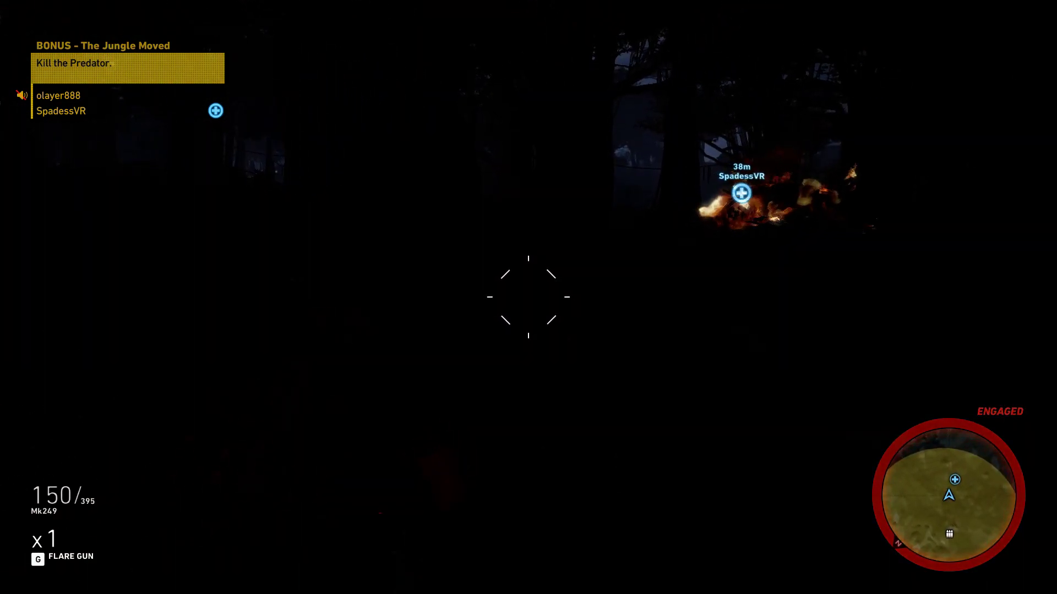
key("w")
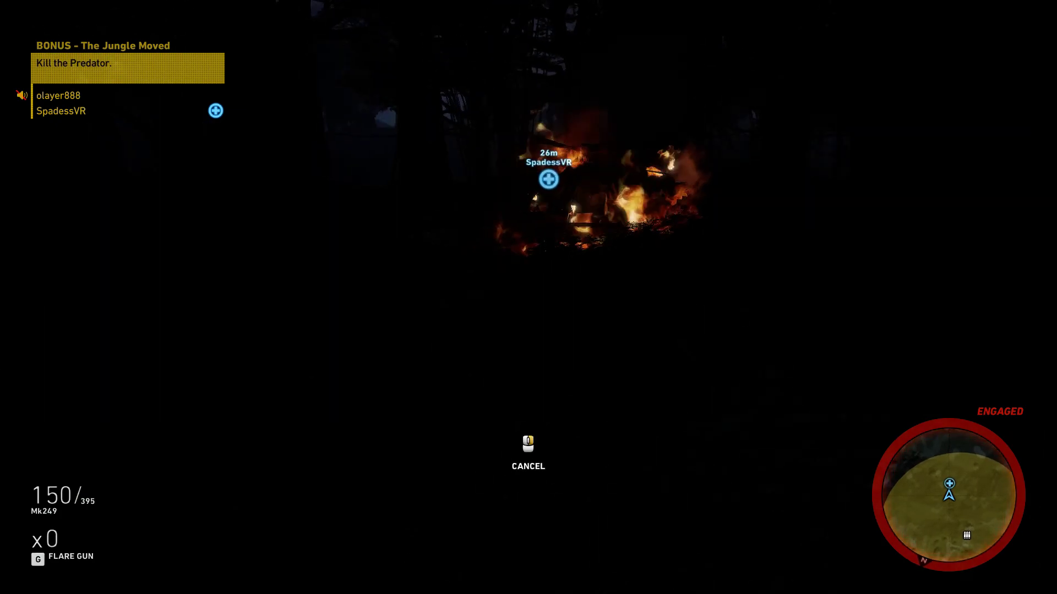
left_click(529, 297)
left_click_drag(528, 298, 529, 297)
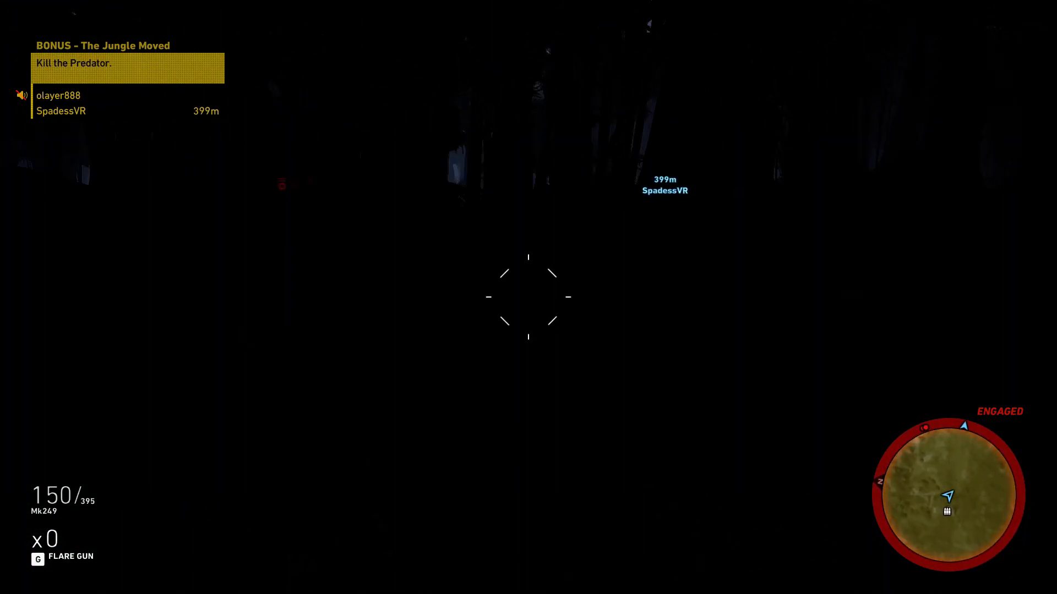
Fire the Mk249 at jungle enemies and move forward to rejoin SpadessVR
left_click_drag(528, 298, 528, 298)
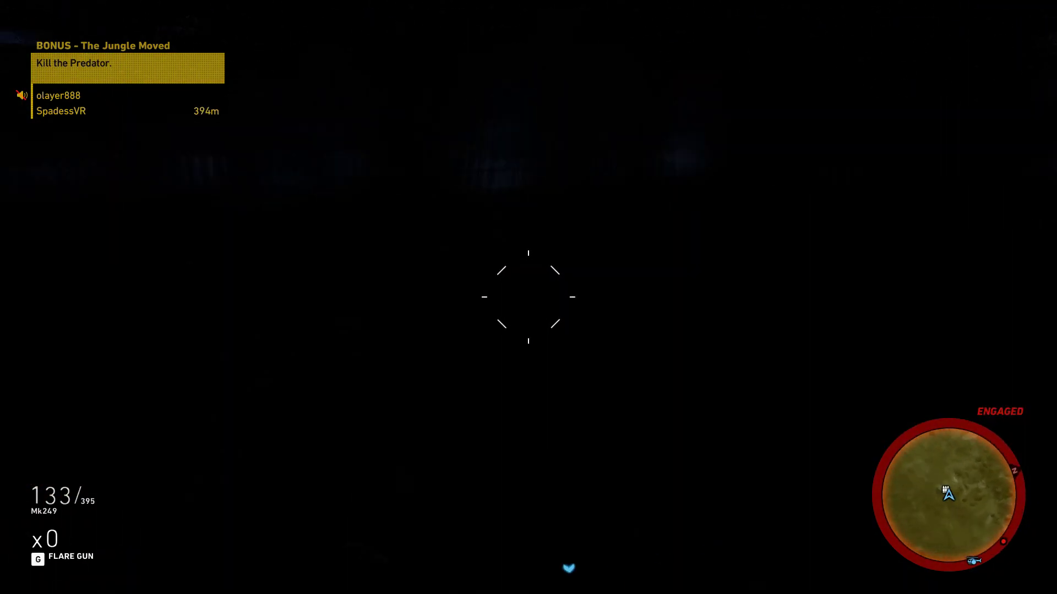
left_click_drag(529, 297, 529, 298)
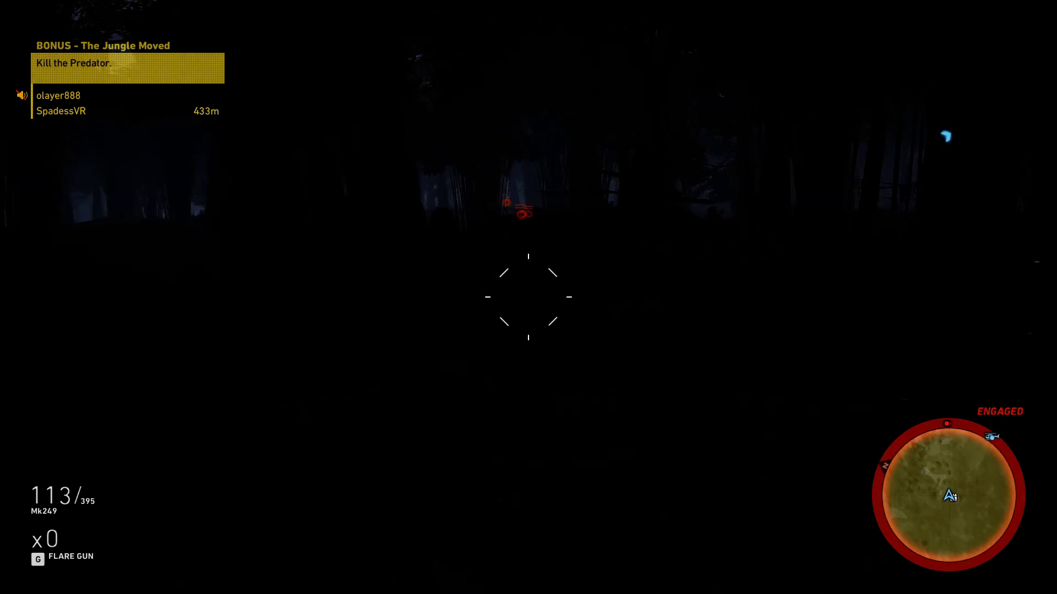
key("w")
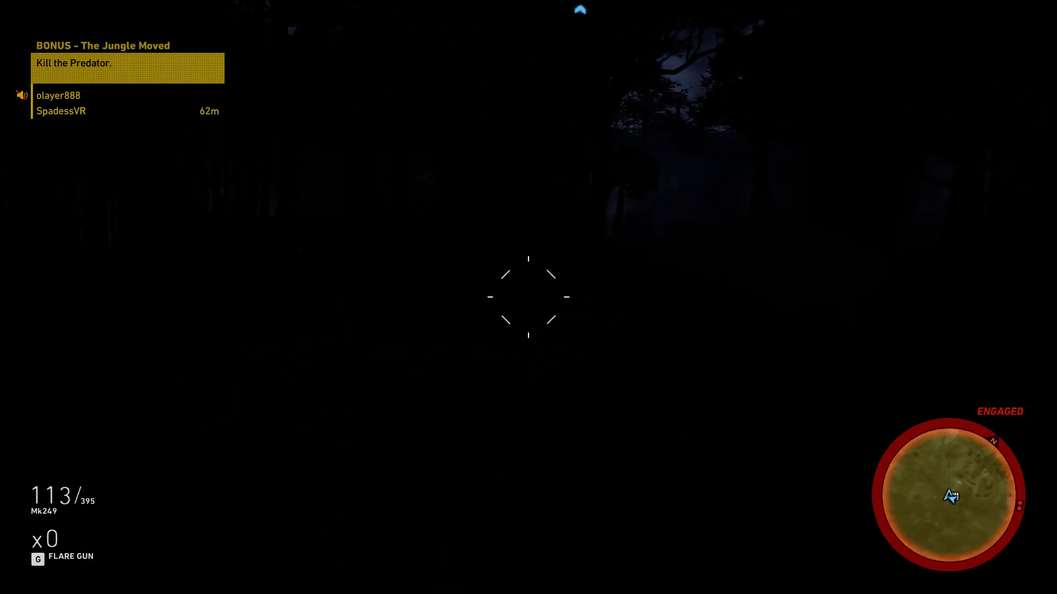
left_click_drag(527, 297, 528, 297)
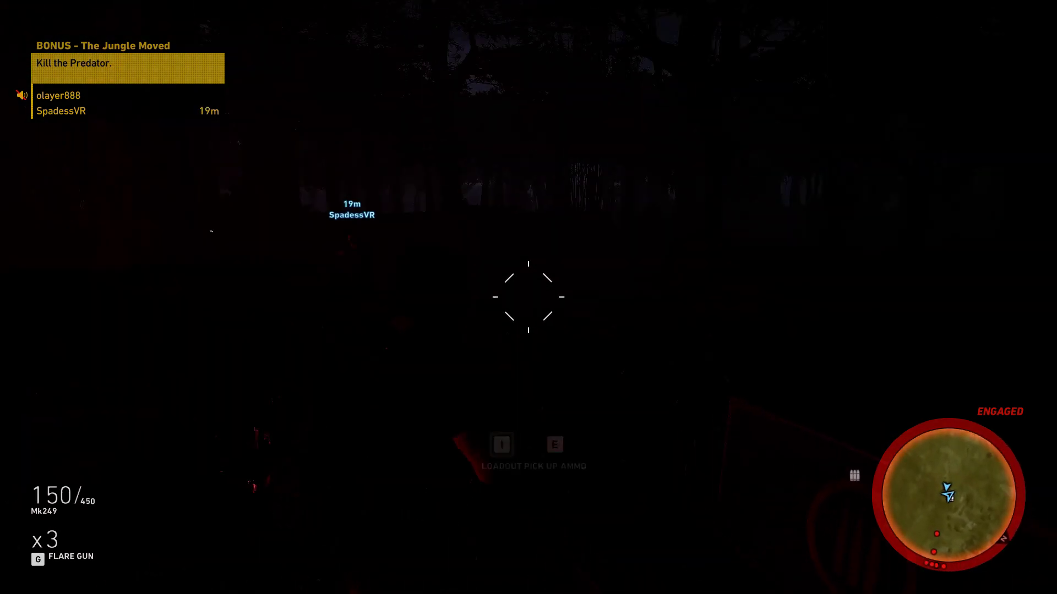
Fire a flare to light up the jungle
left_click(529, 297)
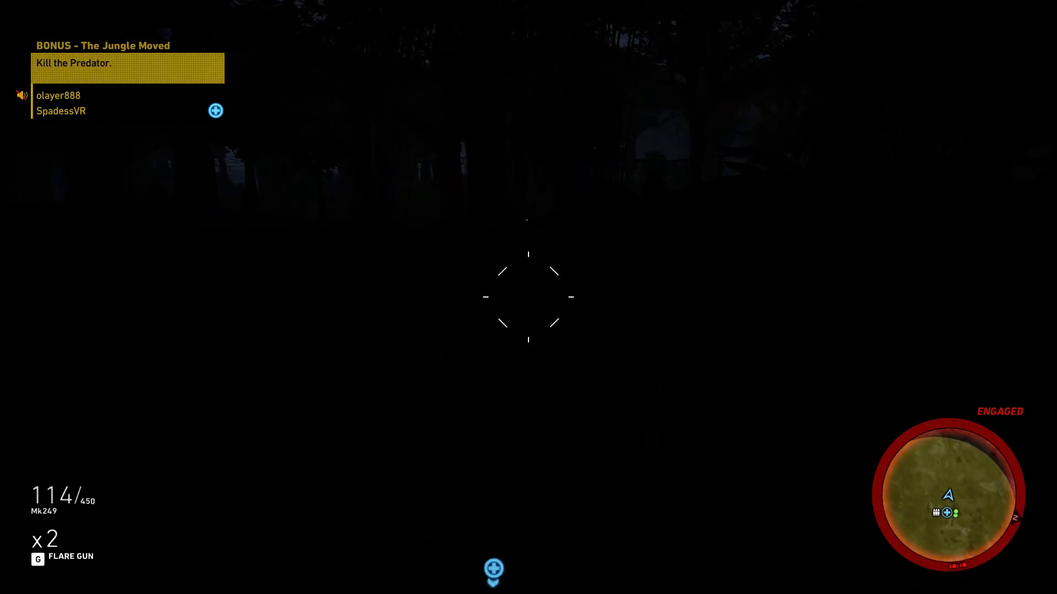
Shoot ahead, revive SpadessVR, then fire a Mk249 burst and throw a flare
left_click_drag(528, 298, 529, 297)
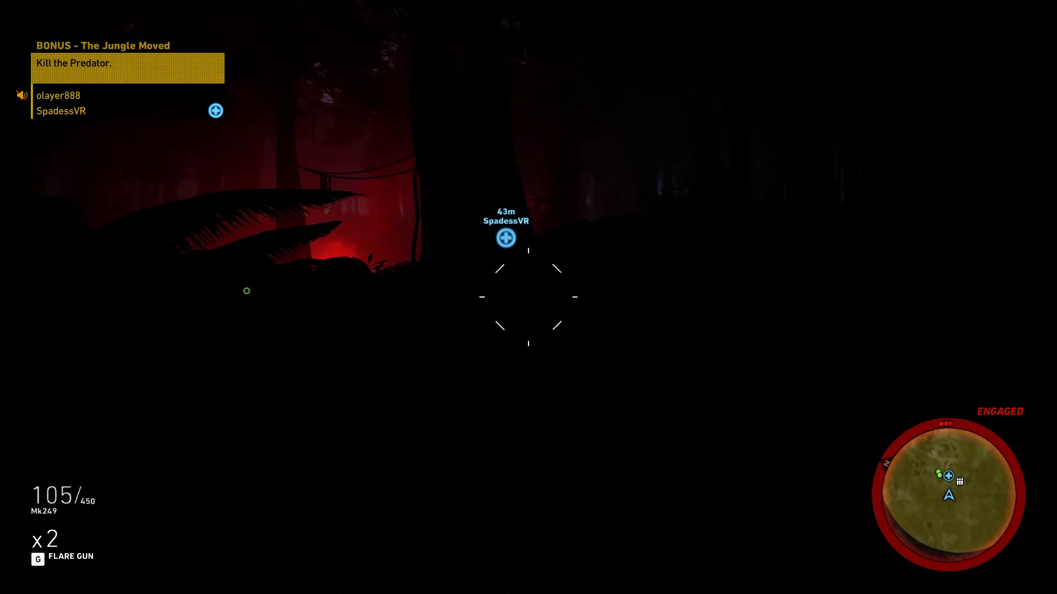
key("w")
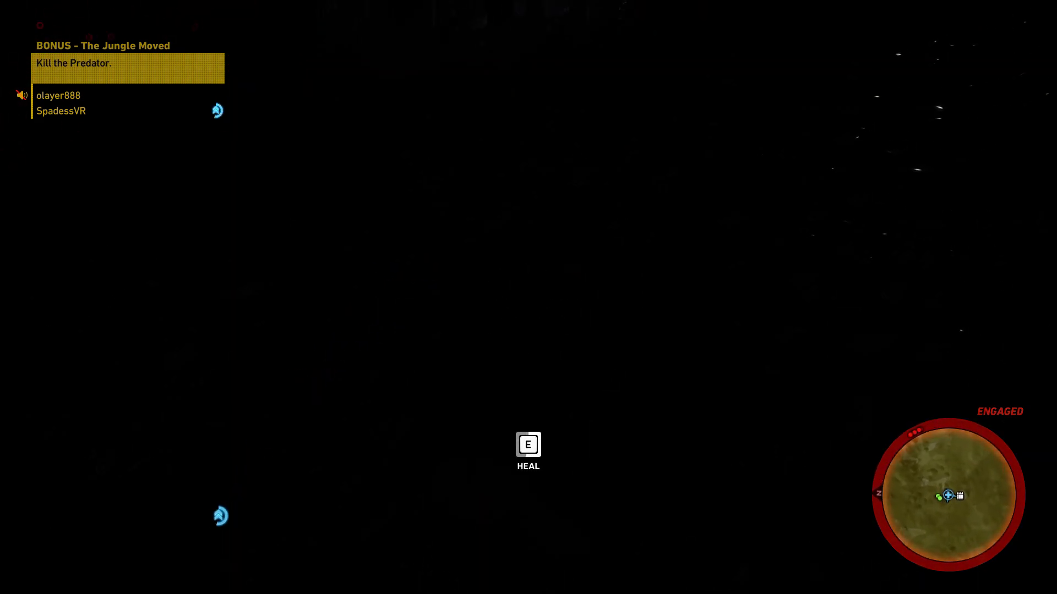
key("e")
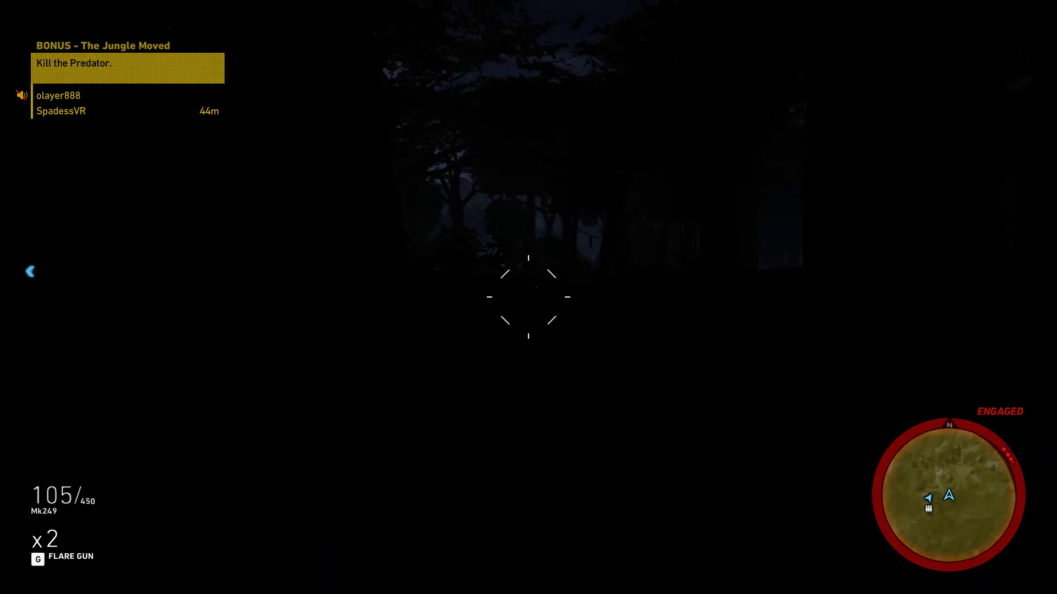
left_click_drag(528, 298, 528, 297)
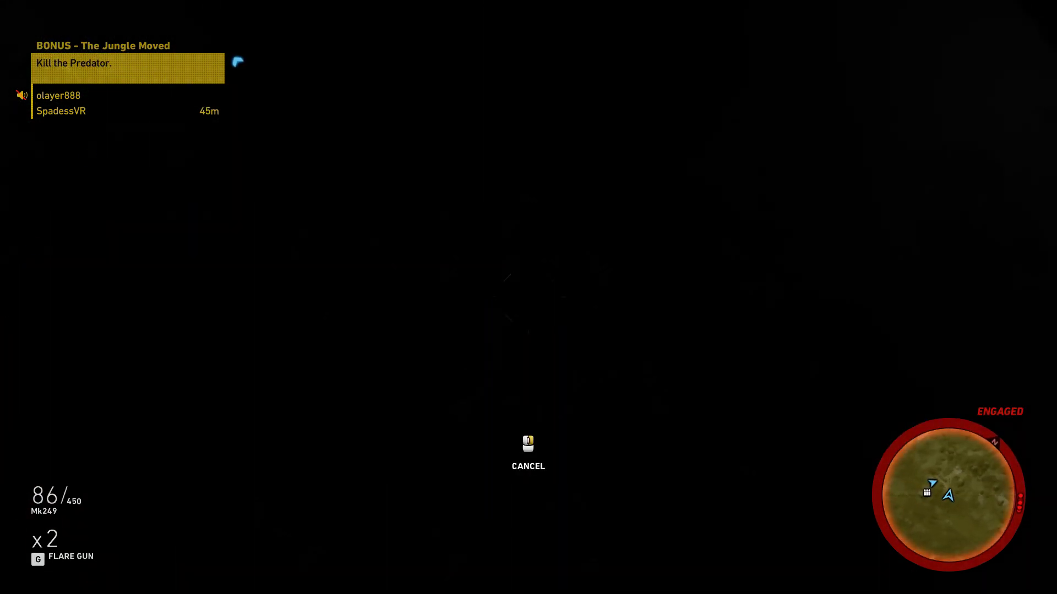
left_click(529, 297)
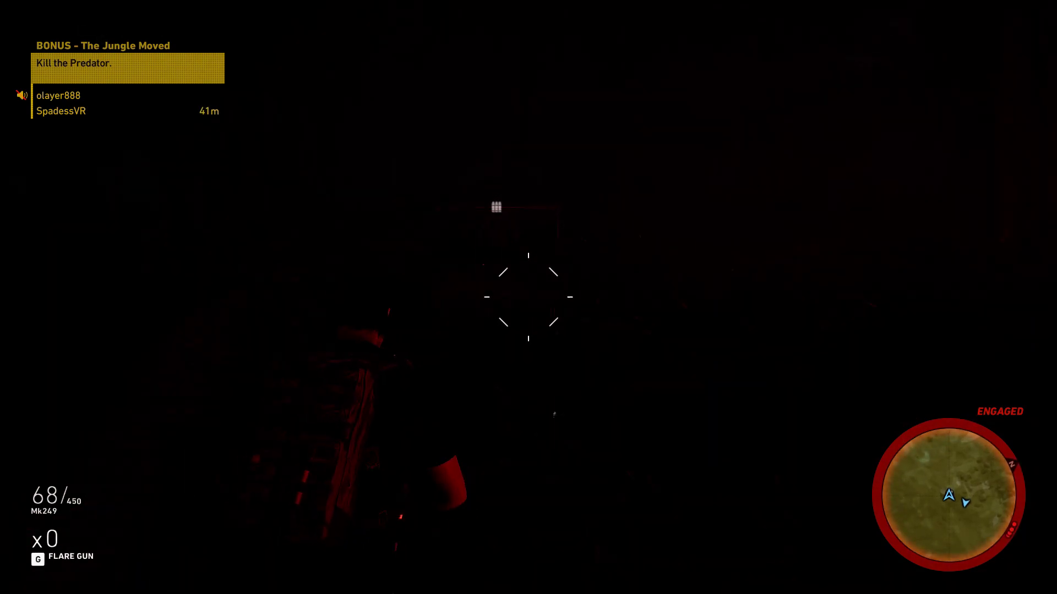
Restock the Mk249 to 150 rounds and three flares from the supply box
key("i")
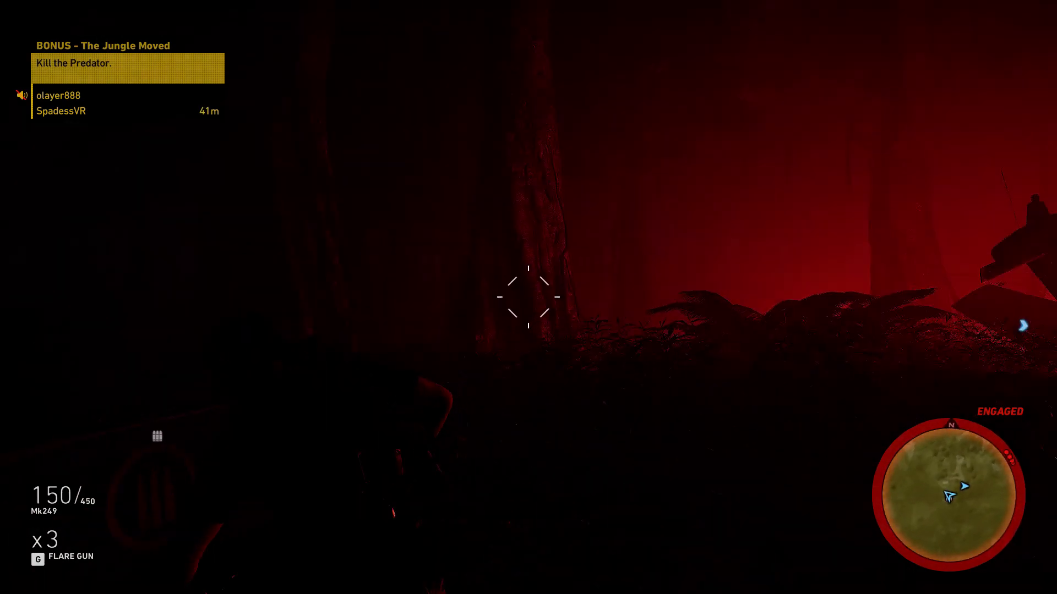